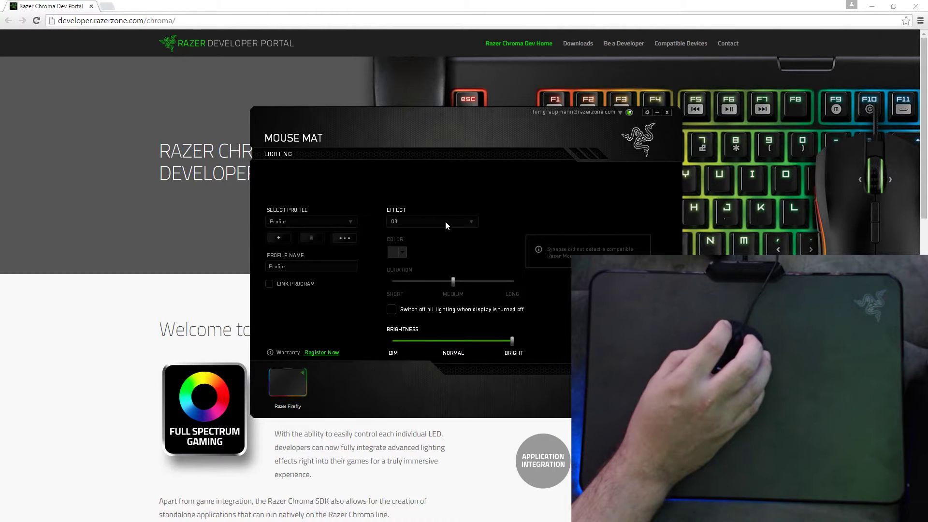
Step: Review the Firefly mouse mat's lighting effect options and keep the effect set to Off
click(470, 221)
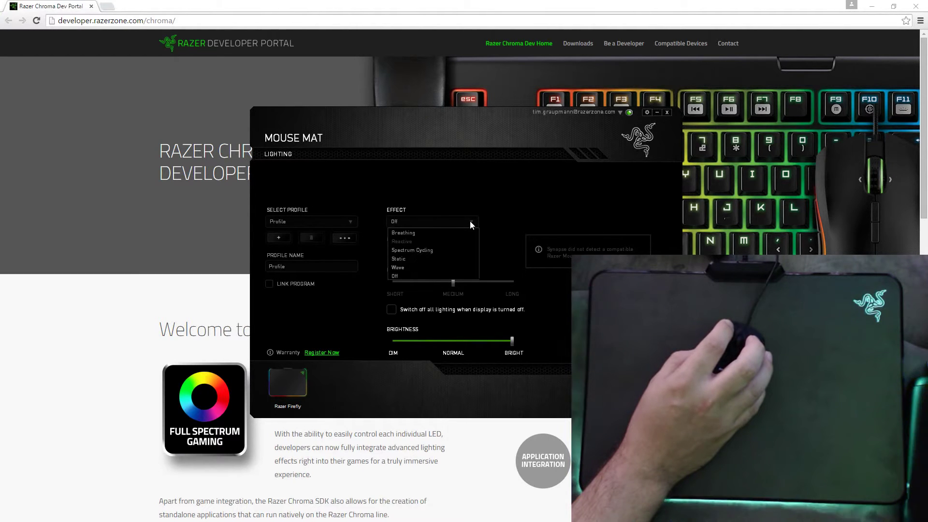
click(447, 202)
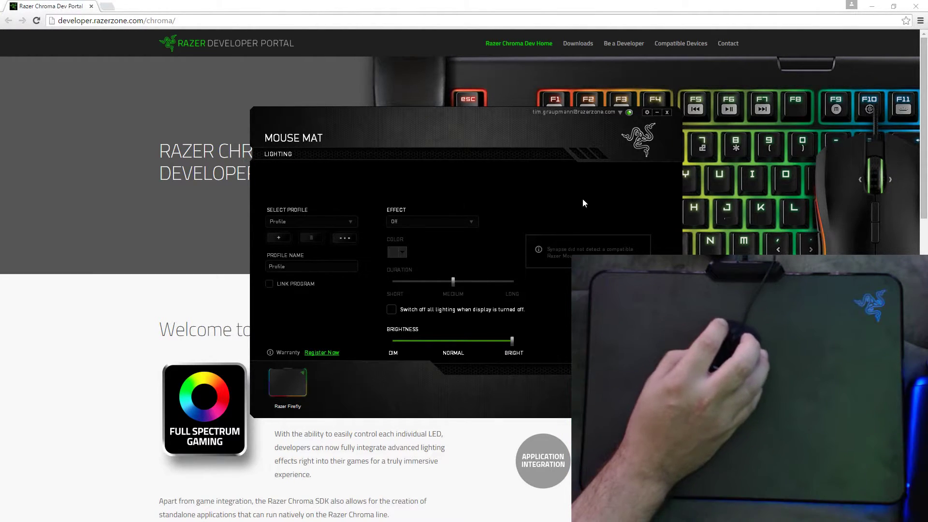
Step: Close the mouse mat lighting settings and go to the Chroma SDK Beta 4.8 downloads page
click(668, 112)
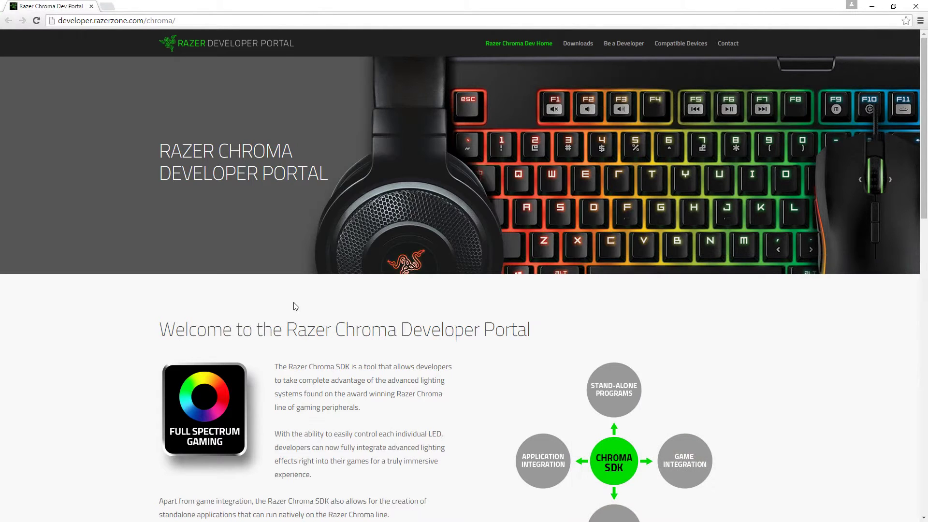
scroll(303, 306, down, 4)
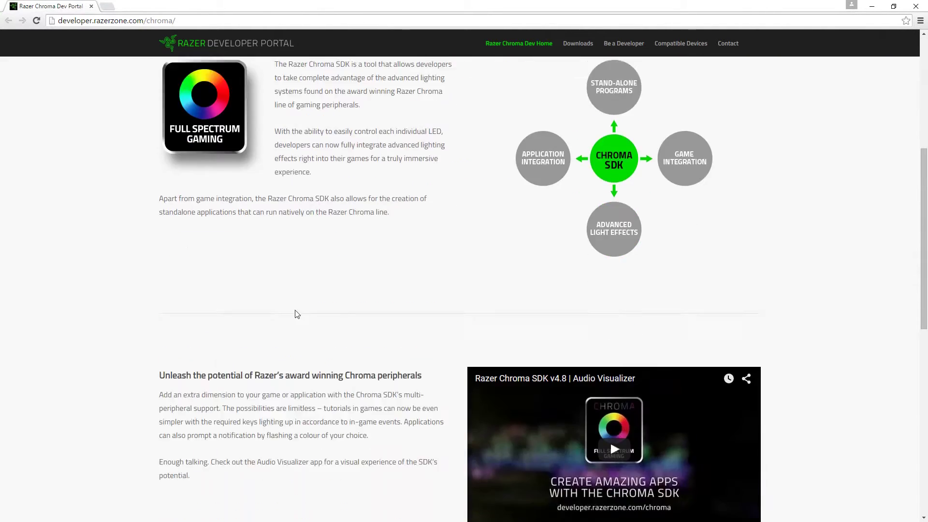
scroll(294, 313, down, 3)
scroll(295, 313, down, 2)
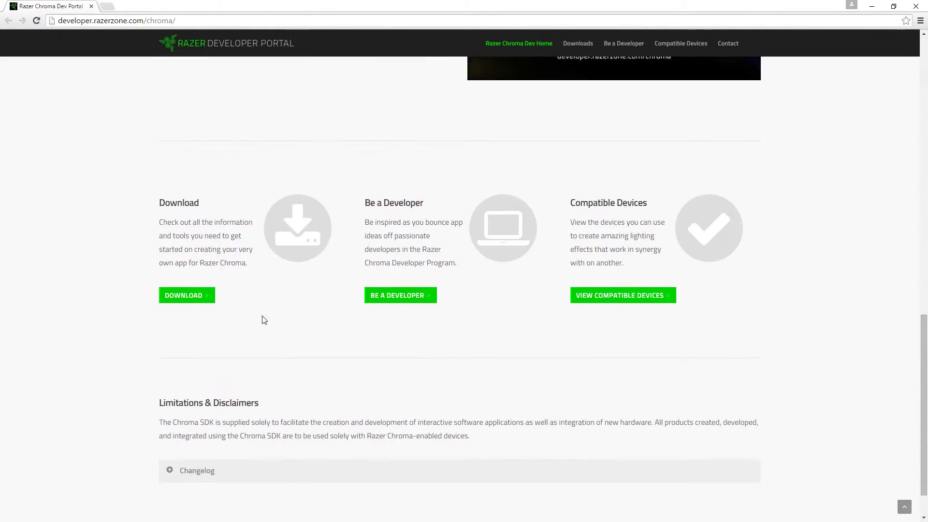
click(191, 299)
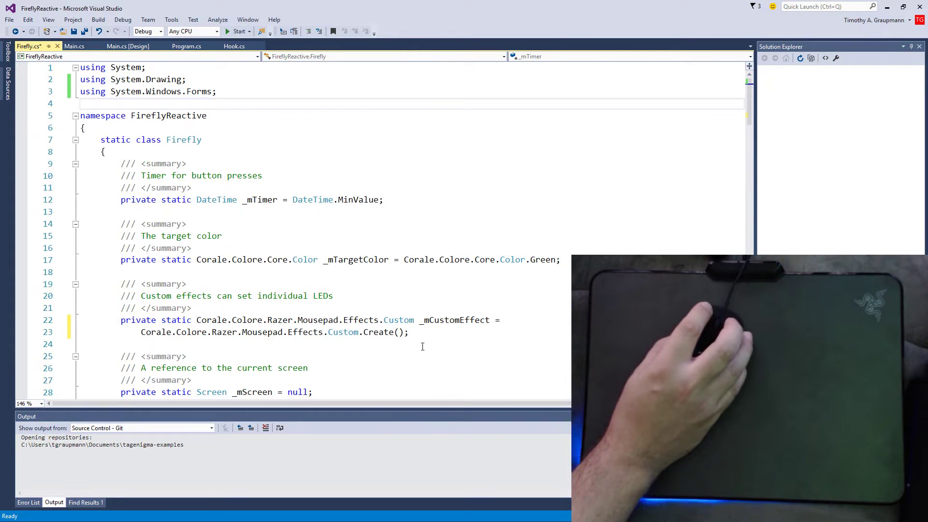
drag(410, 332, 93, 322)
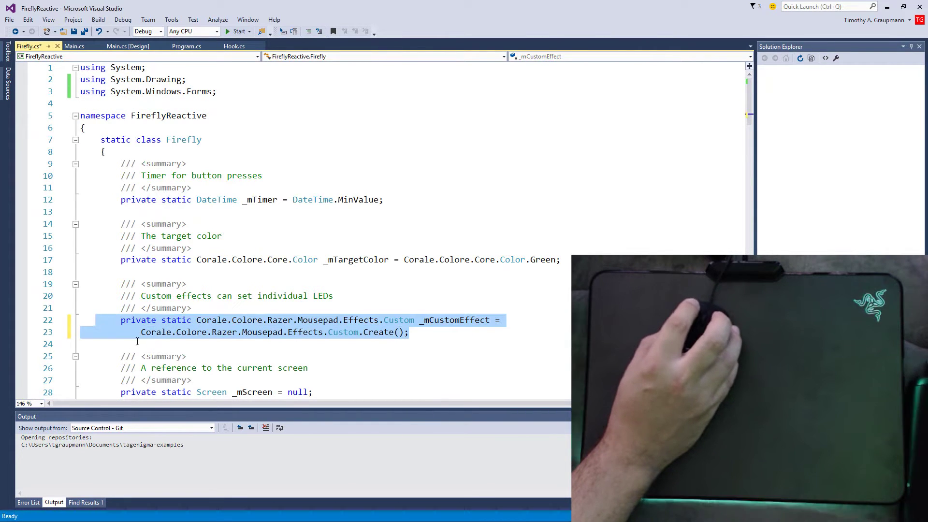
click(188, 335)
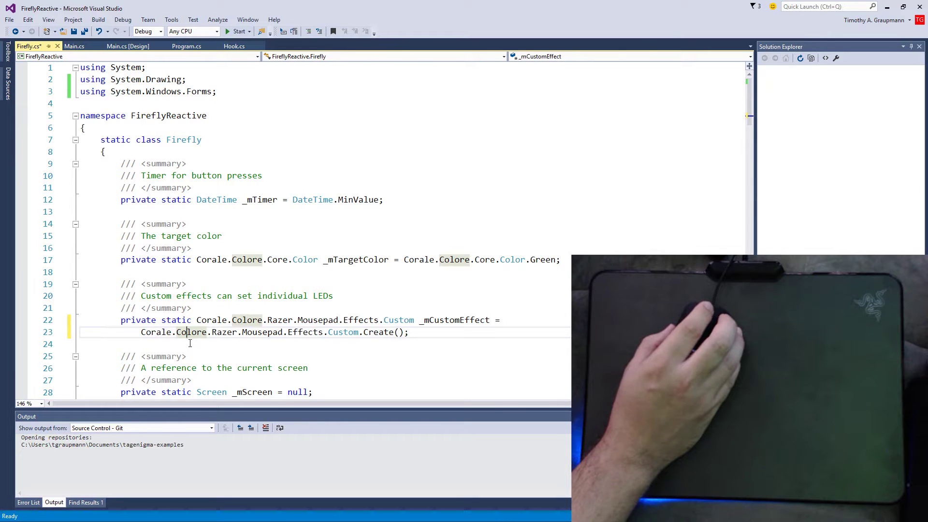
scroll(191, 342, down, 2)
scroll(190, 342, down, 3)
scroll(190, 346, down, 1)
scroll(191, 347, down, 1)
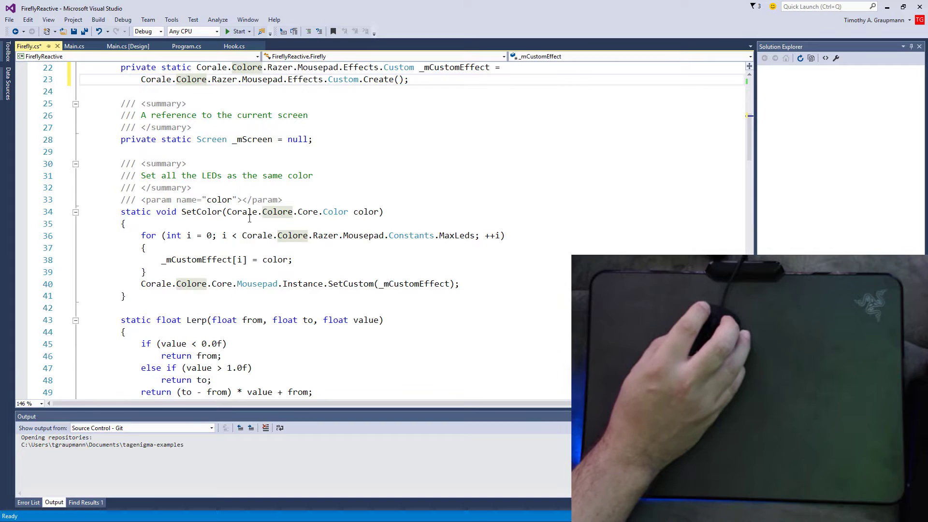
click(192, 224)
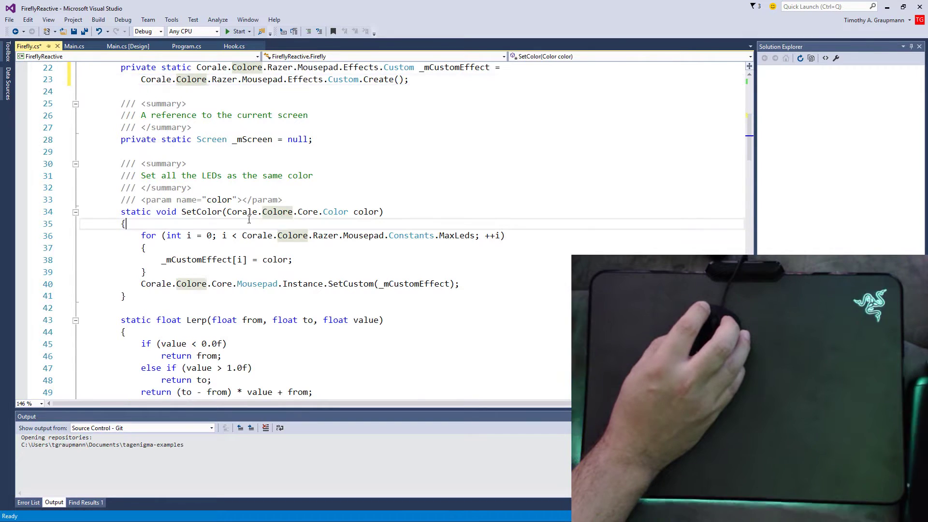
click(449, 235)
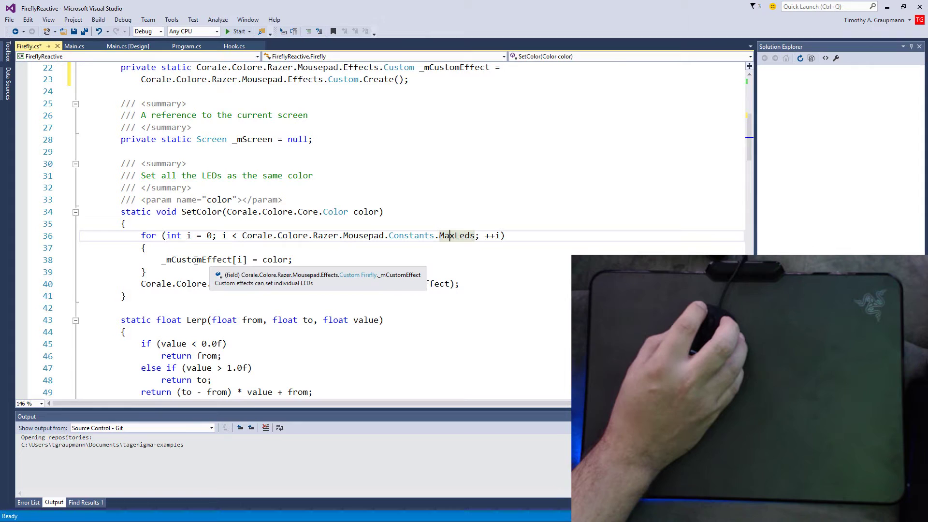
mouse_move(192, 284)
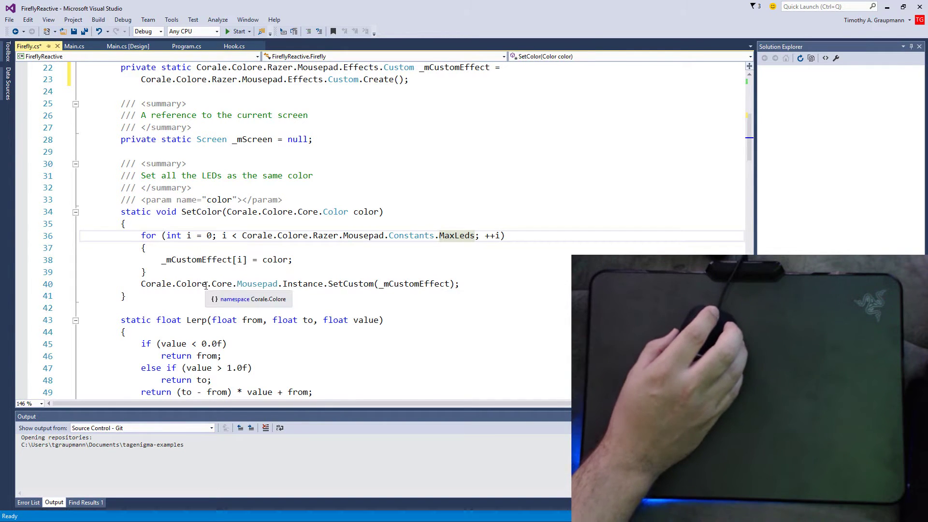
scroll(207, 286, down, 20)
click(397, 285)
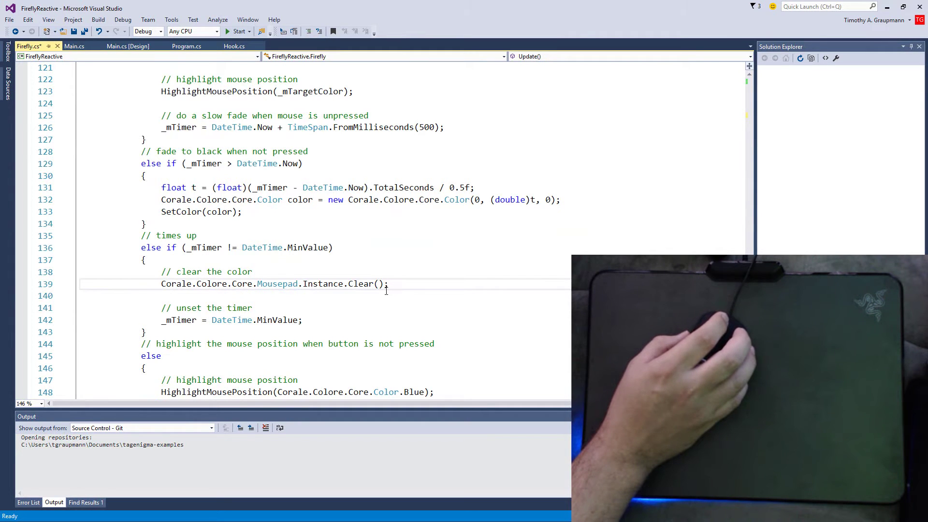
scroll(387, 288, up, 2)
click(341, 127)
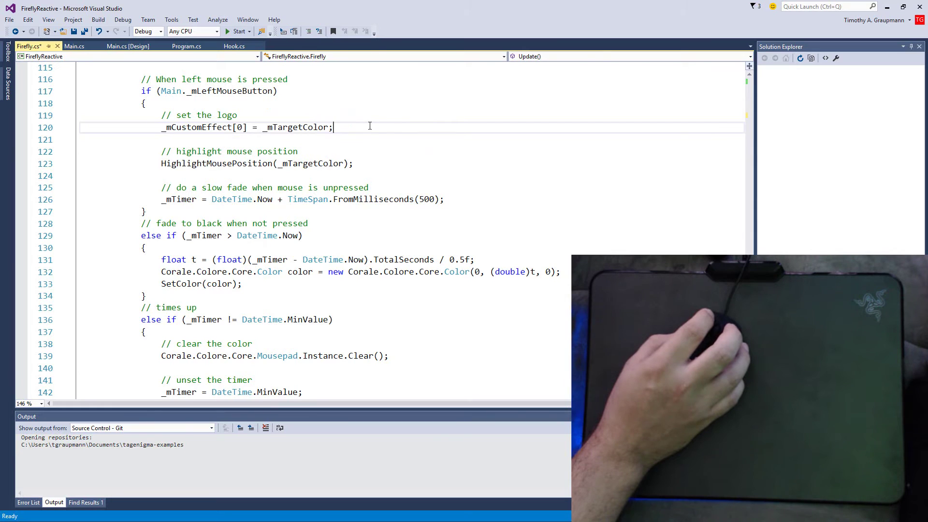
click(410, 358)
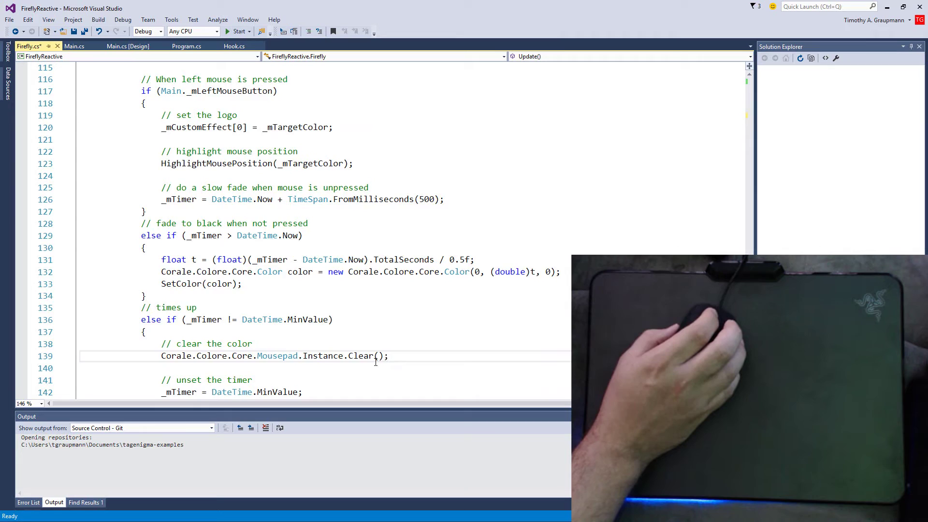
scroll(376, 361, up, 1)
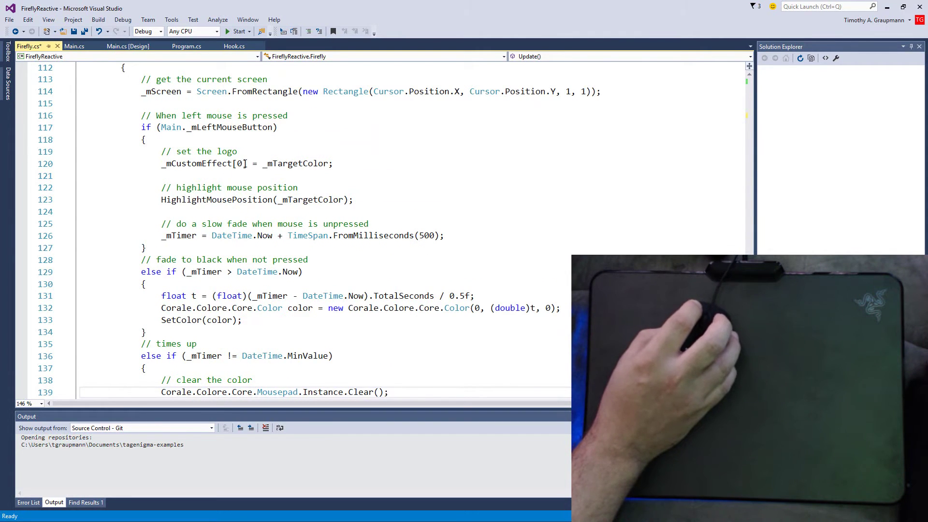
mouse_move(218, 163)
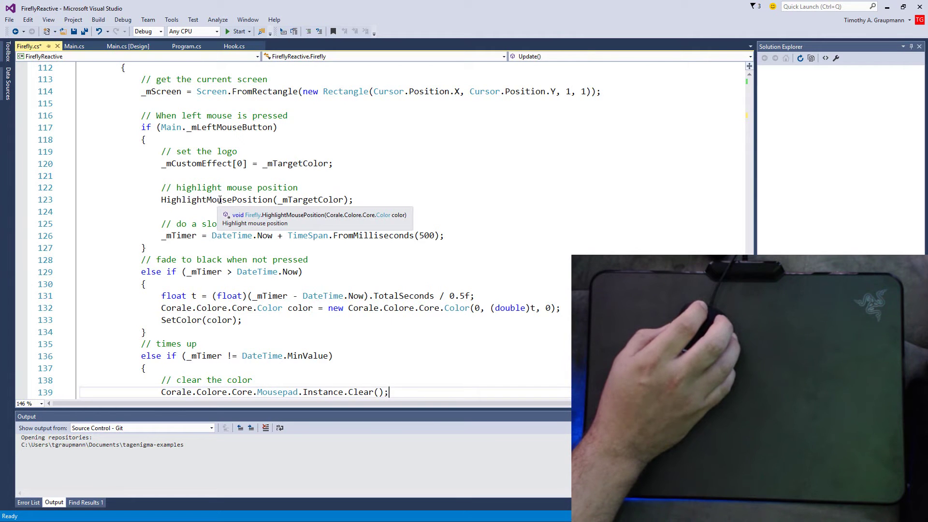
scroll(219, 200, down, 1)
scroll(211, 225, down, 2)
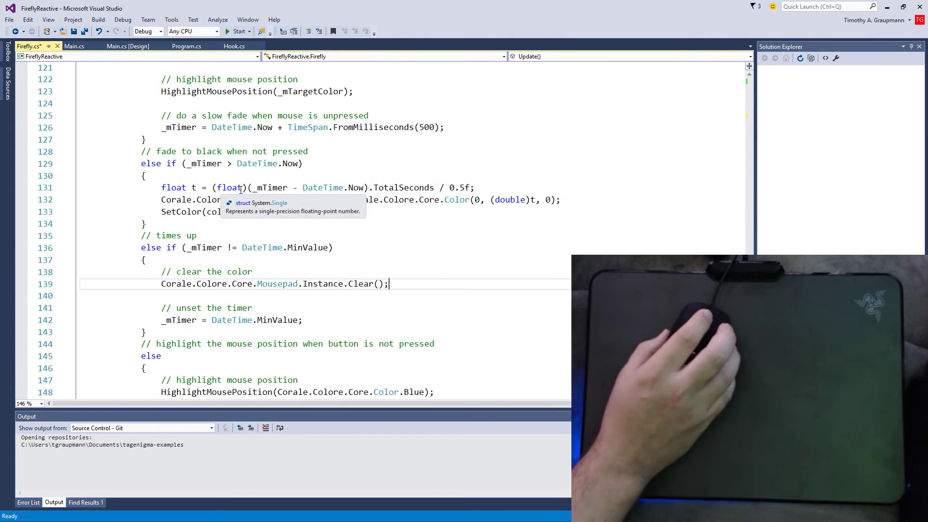
scroll(241, 189, down, 1)
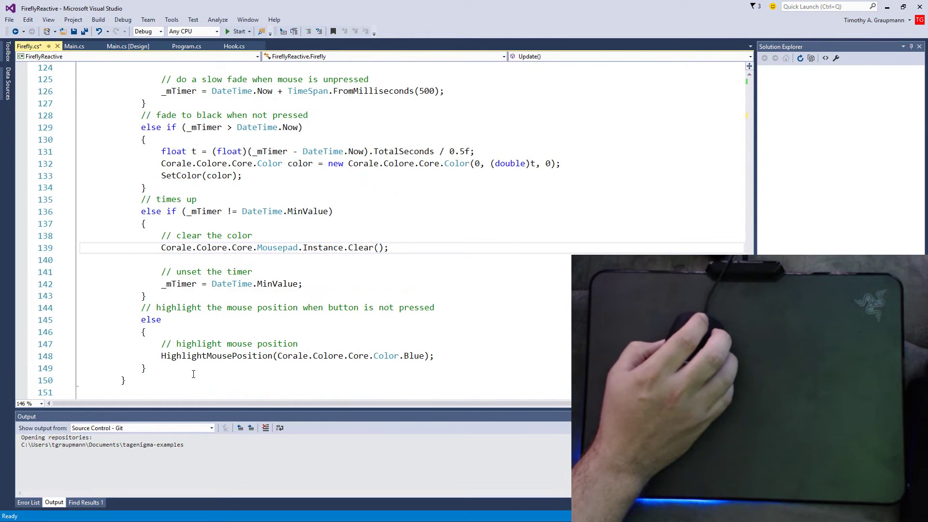